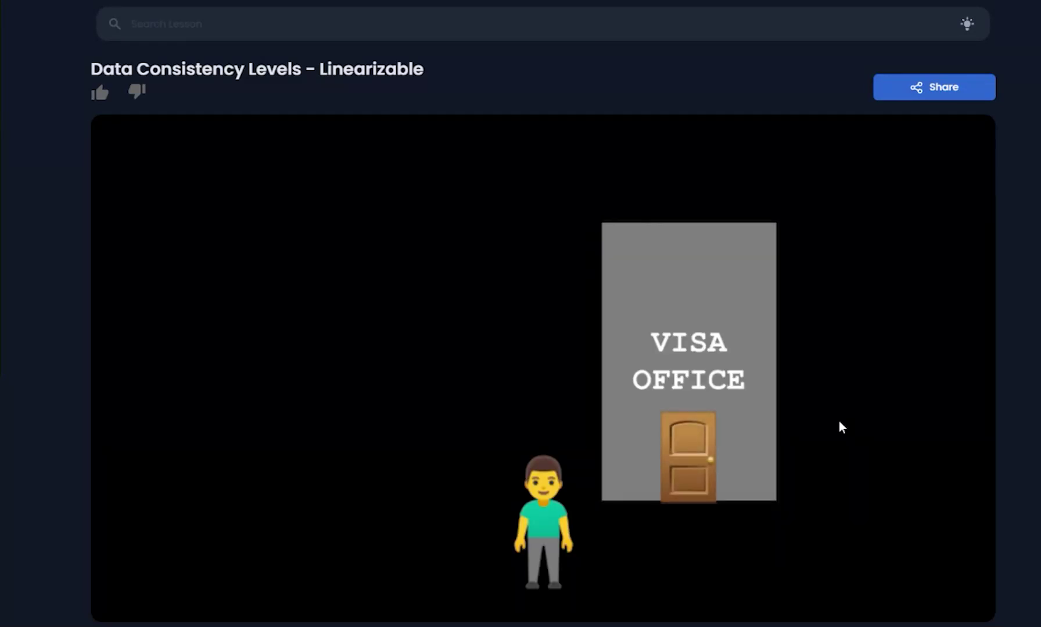
Step: Toggle the theme light, dark, then light again, and pause the Linearizable video at 01:07
click(975, 25)
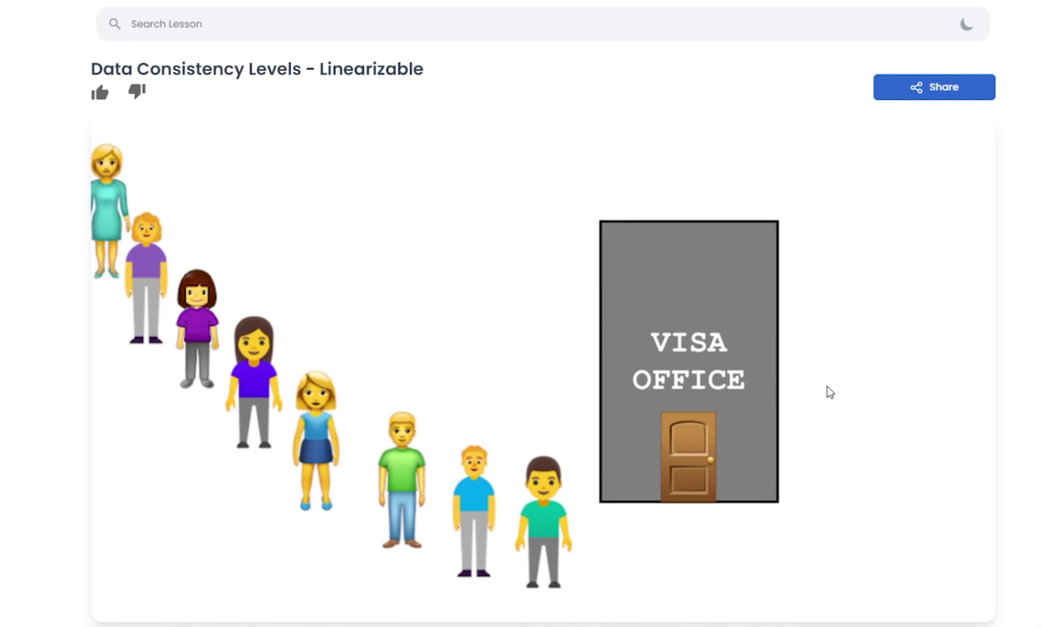
click(966, 25)
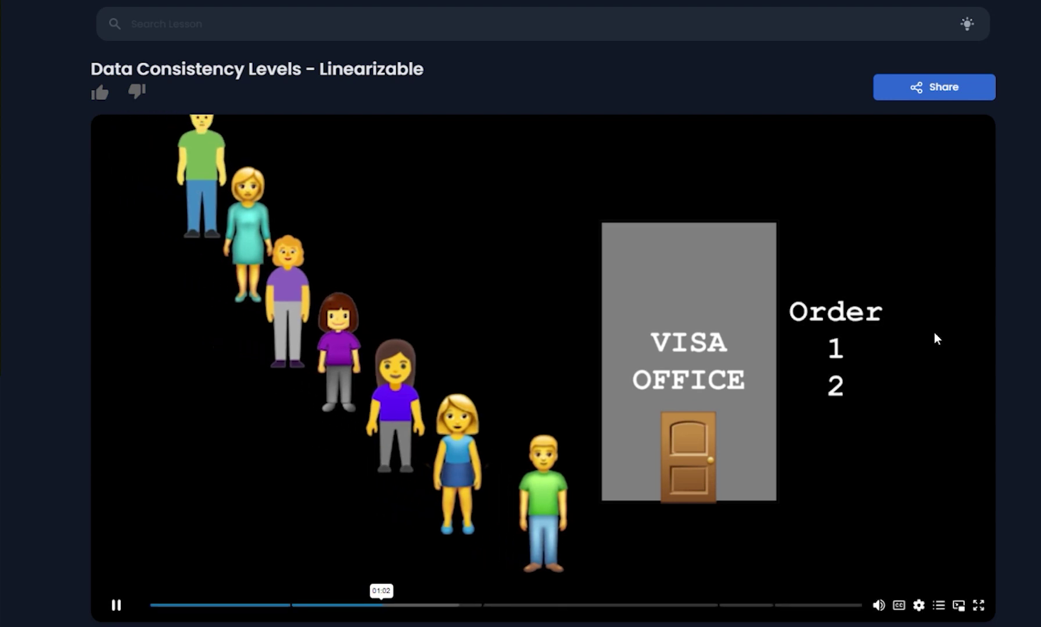
click(968, 24)
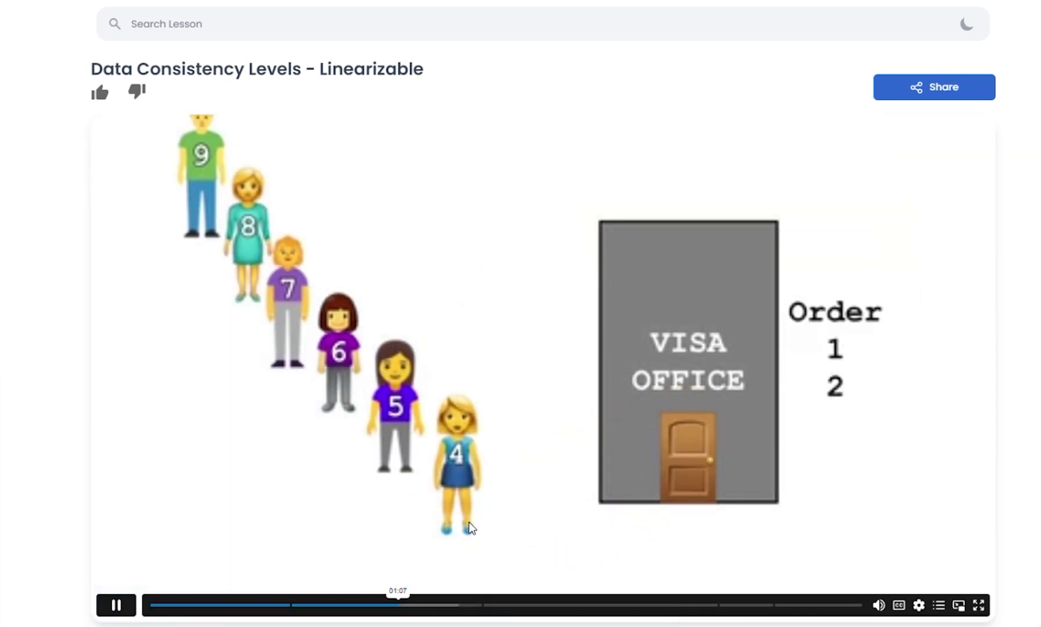
click(468, 521)
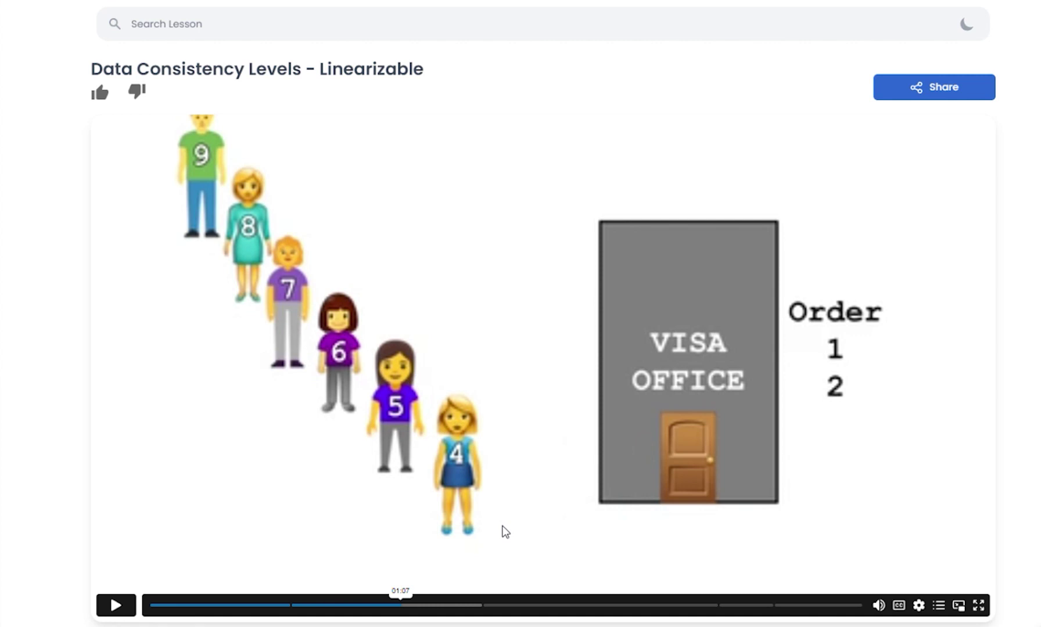